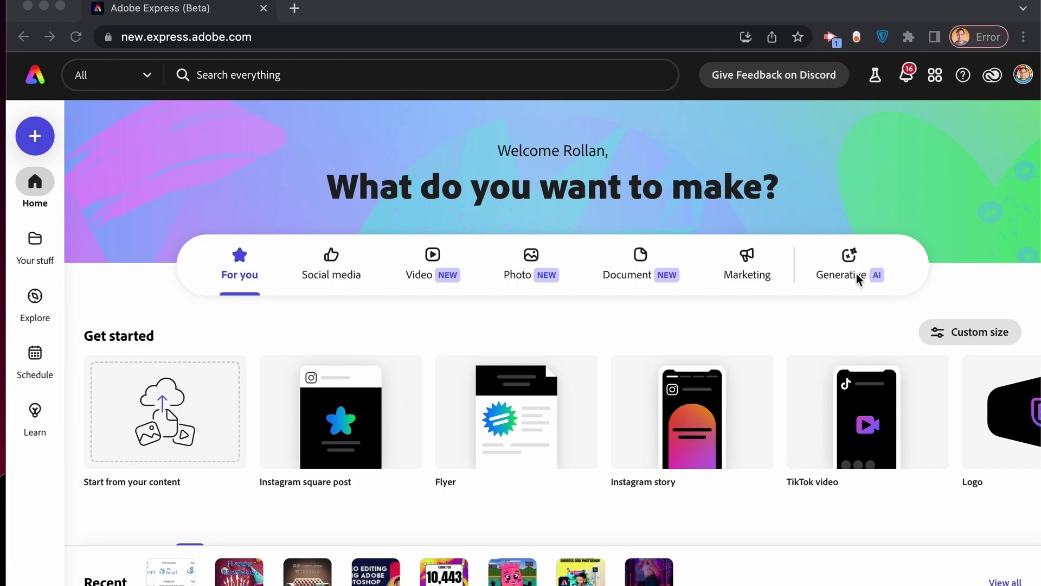
- Generate an image from the text-to-image prompt 'white, birthday cake, in a table'
click(824, 277)
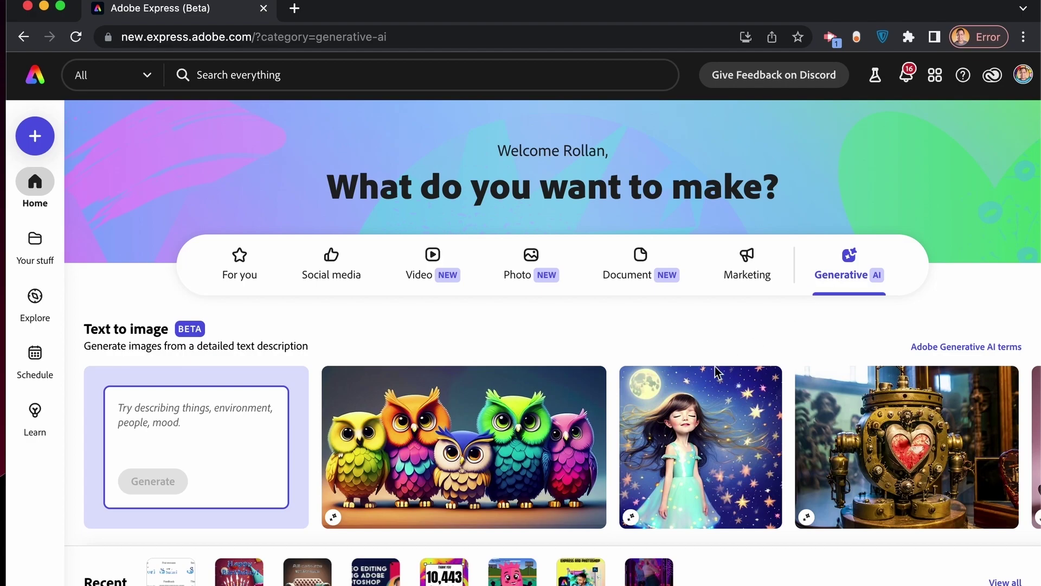
scroll(537, 353, down, 3)
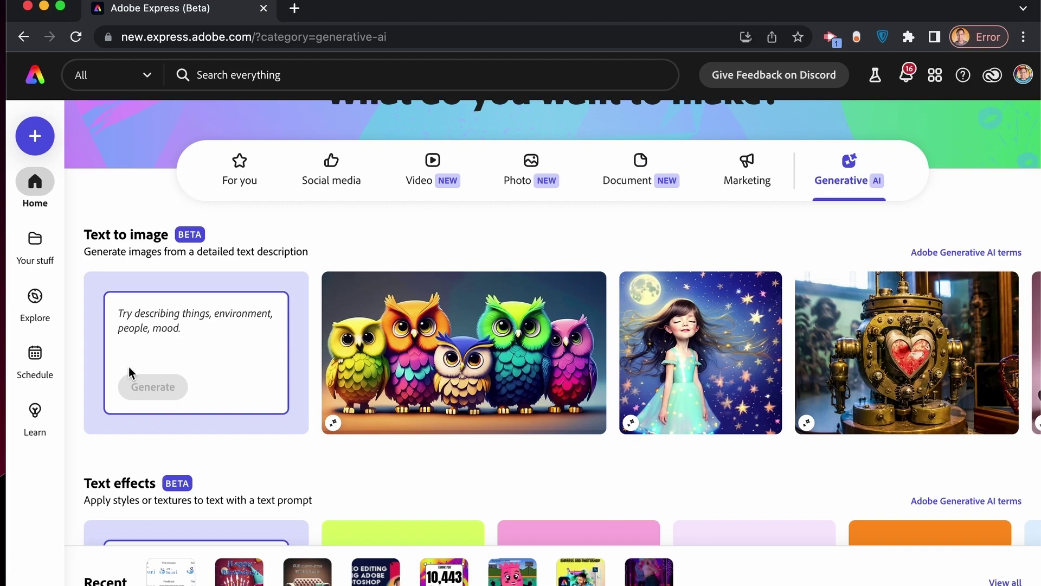
click(152, 319)
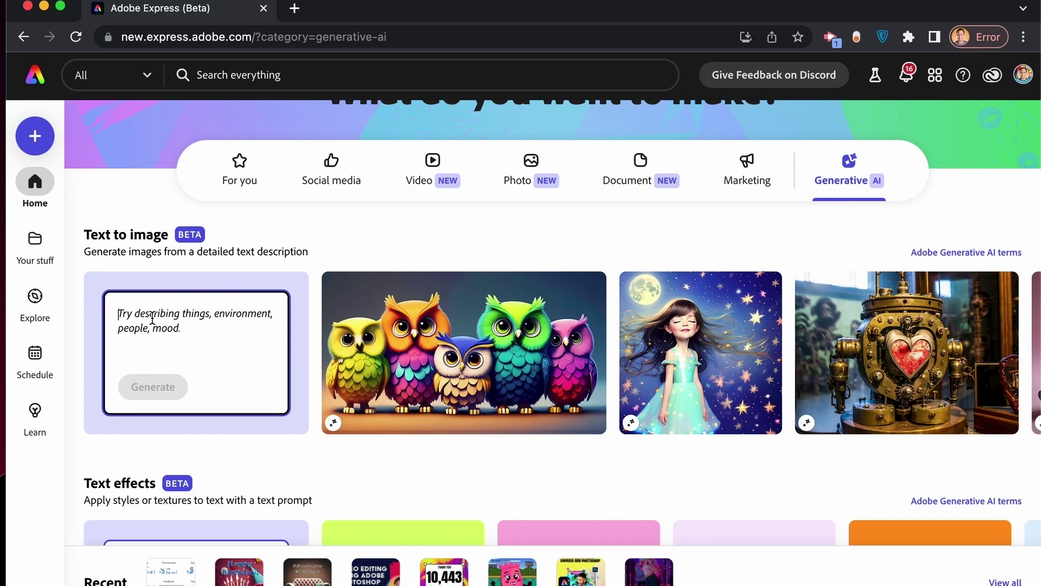
text(white, )
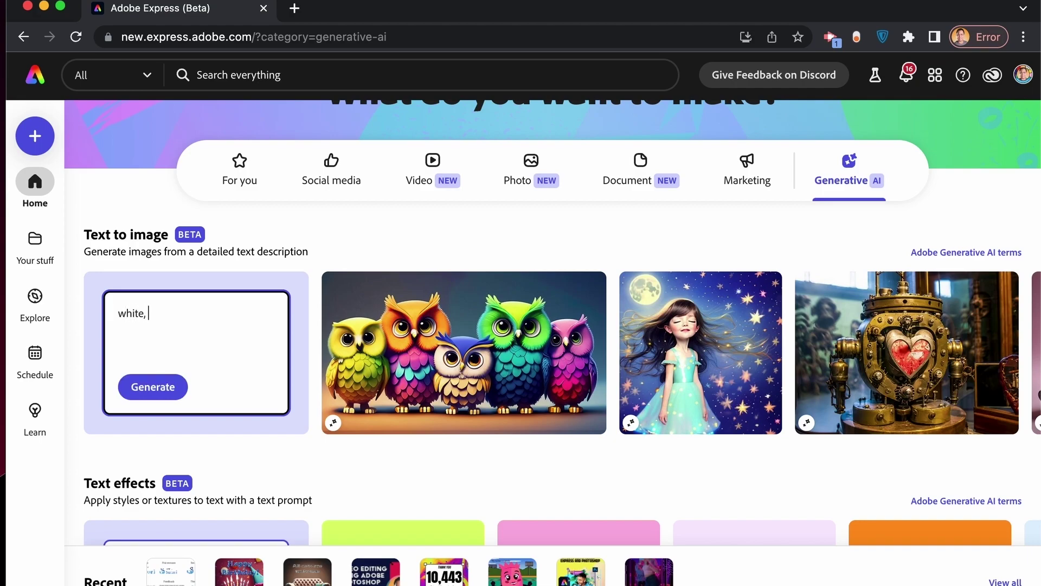
text(birthday cake, in a table)
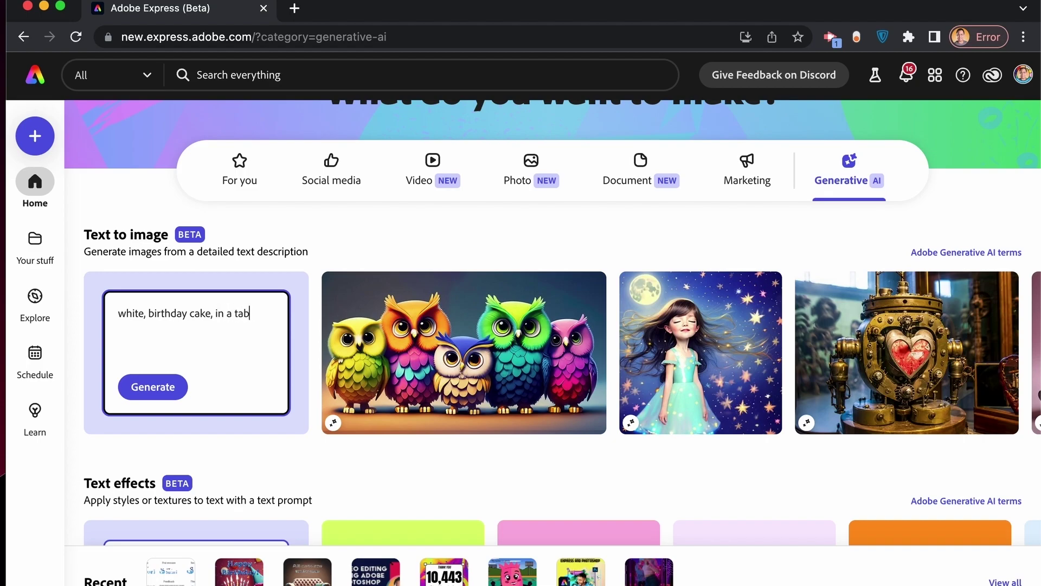
click(158, 389)
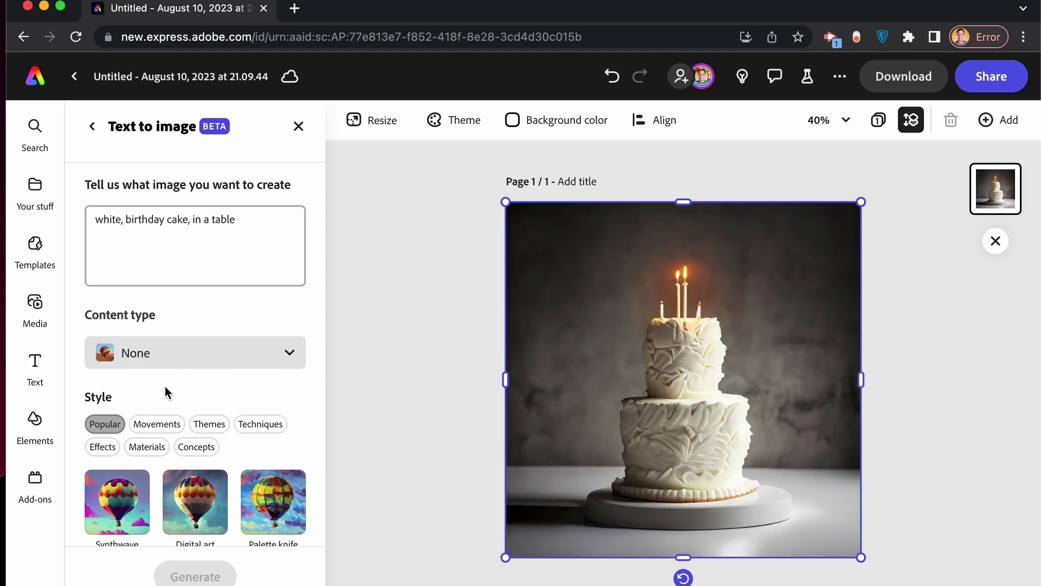
- Rewrite the prompt to 'colorful birthday cake, in a table with gifts'
scroll(165, 386, down, 2)
scroll(165, 386, down, 6)
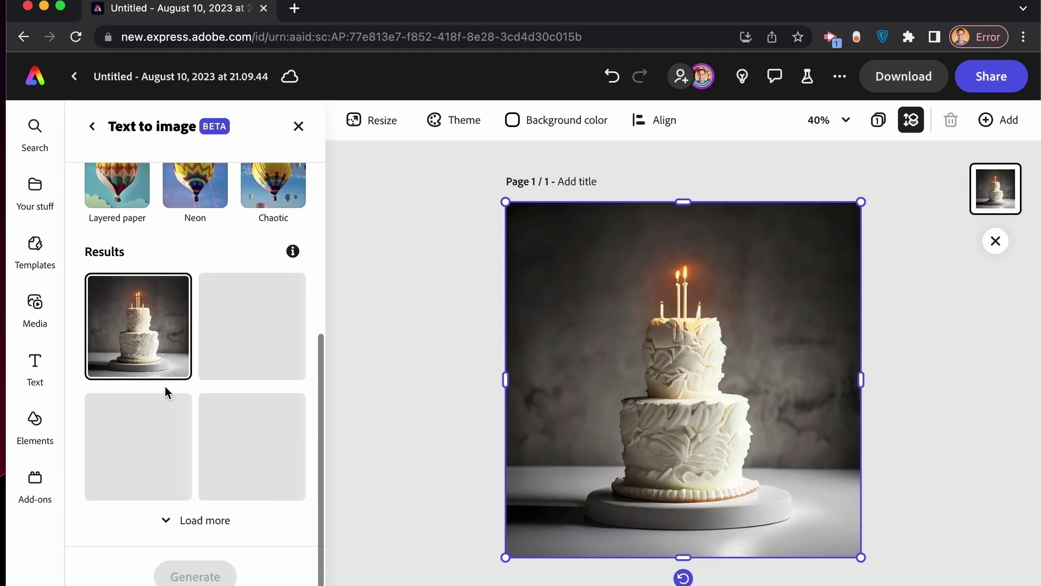
scroll(240, 266, up, 8)
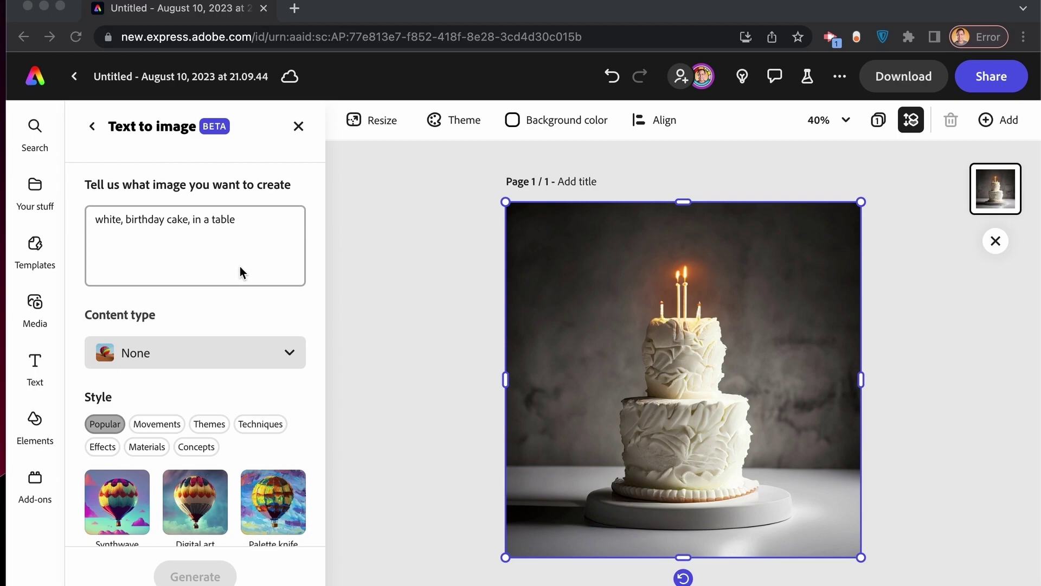
click(133, 217)
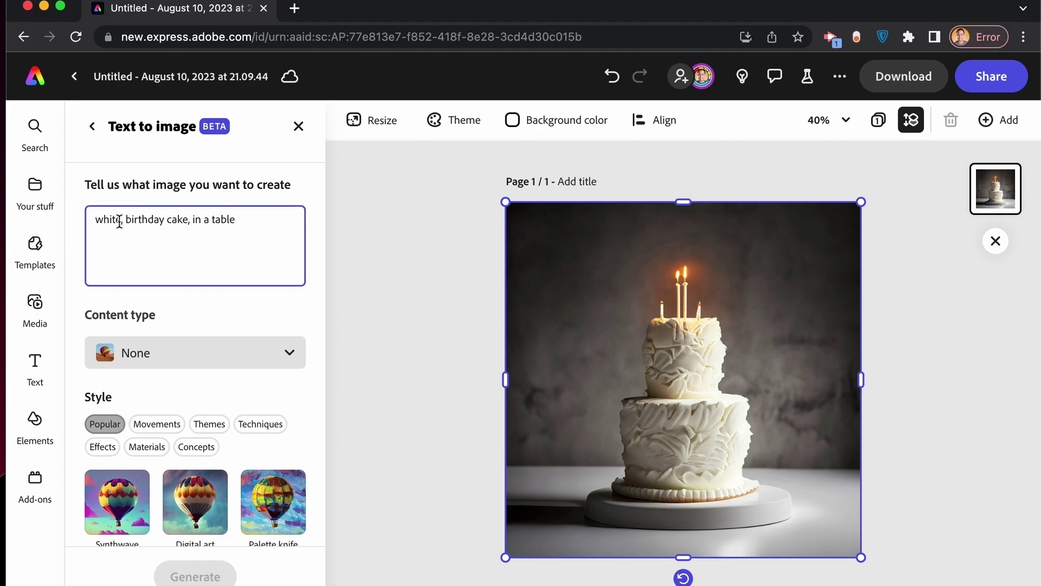
key(BackSpace)
key(BackSpace)
key(BackSpace)
key(BackSpace)
key(BackSpace)
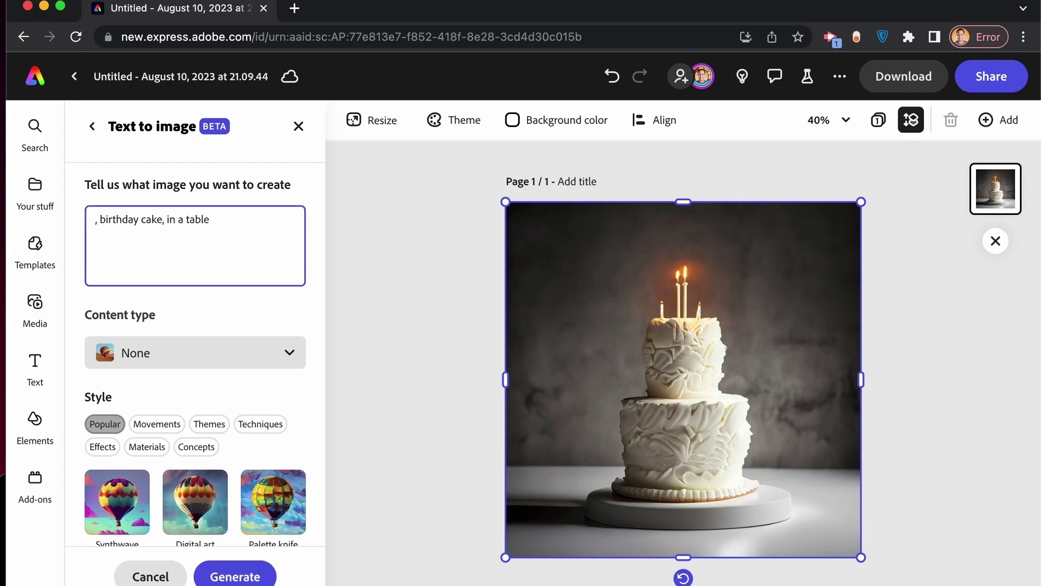
text(colorful)
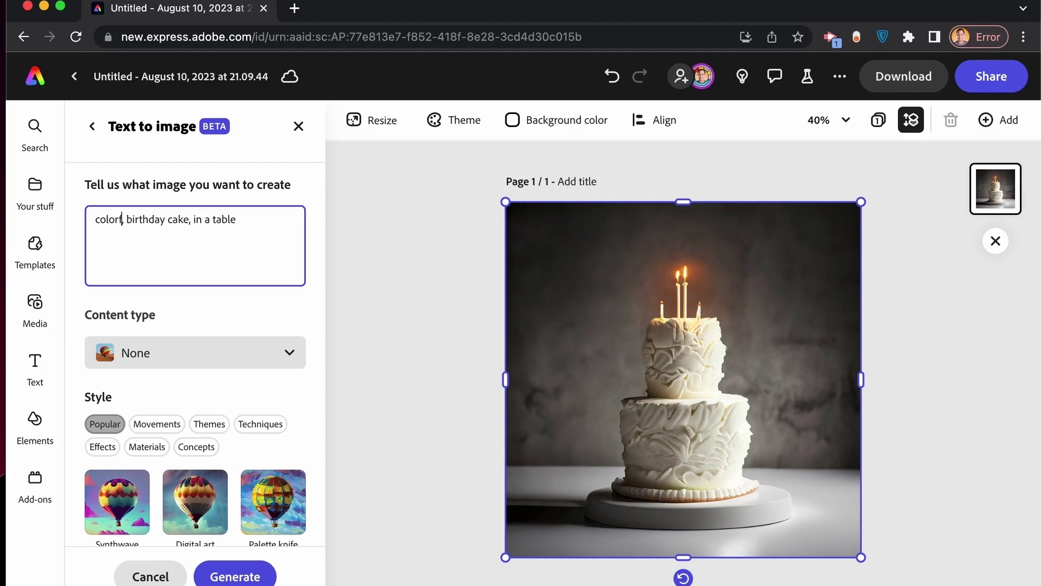
key(Delete)
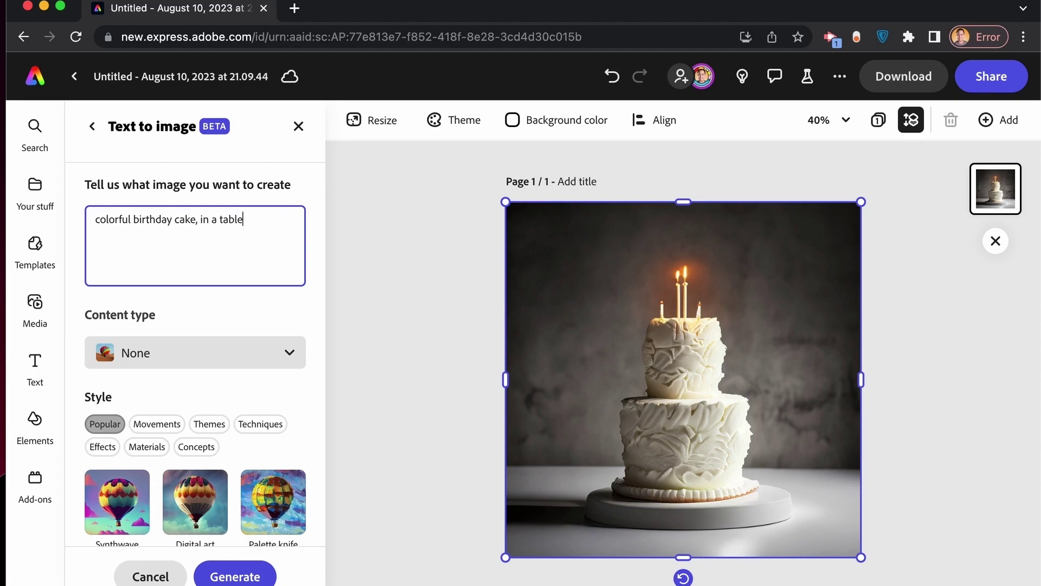
text(with gifts)
- Regenerate the image from the revised prompt and set Content type to Photo
click(229, 578)
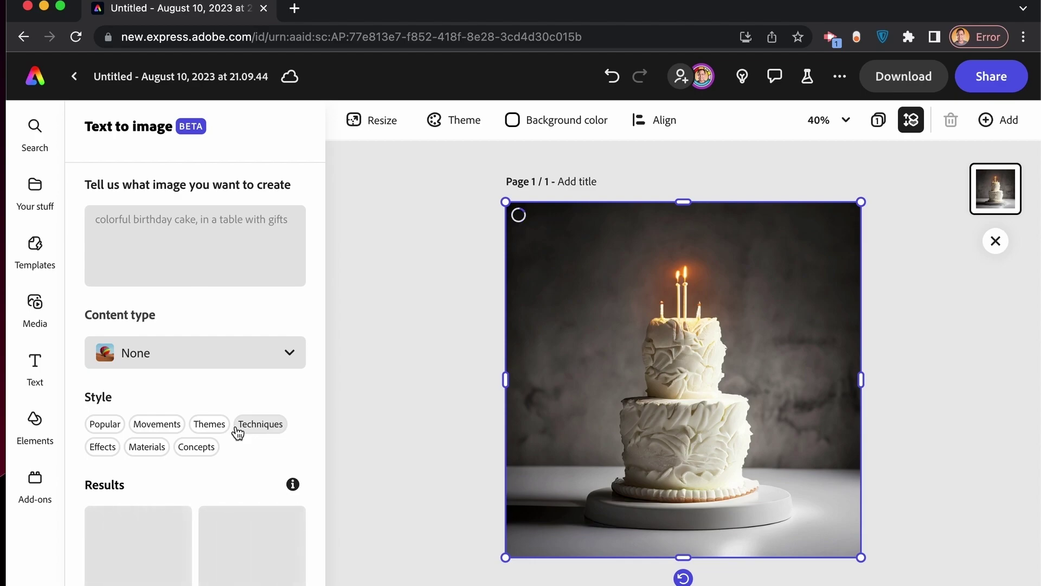
scroll(238, 432, down, 5)
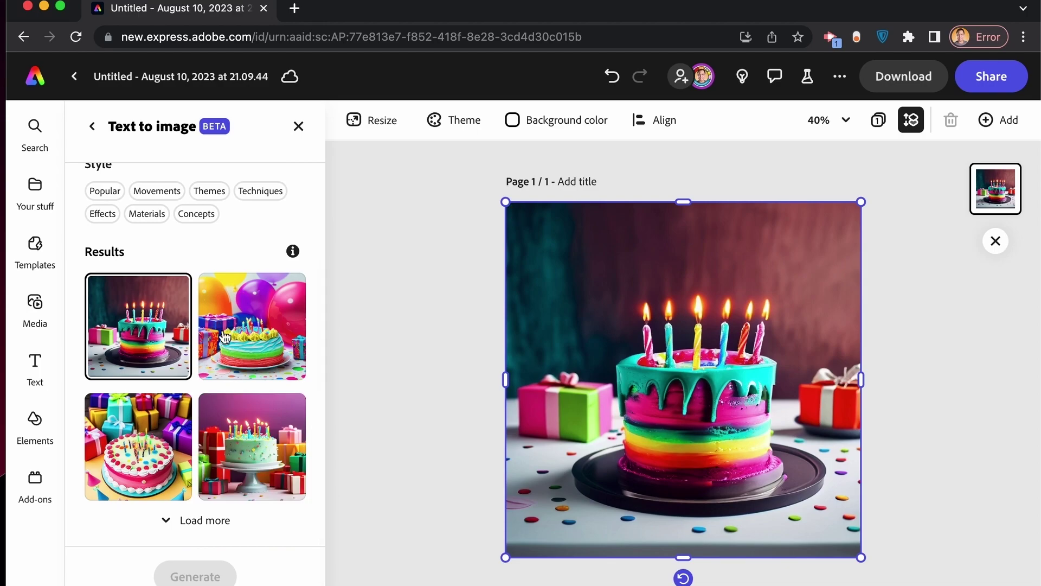
scroll(215, 237, up, 3)
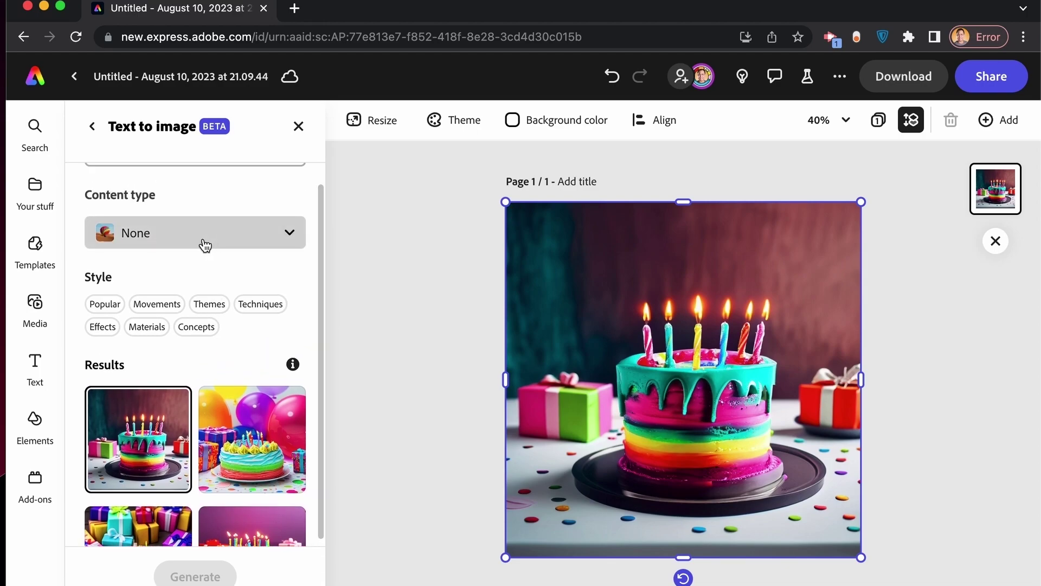
click(205, 244)
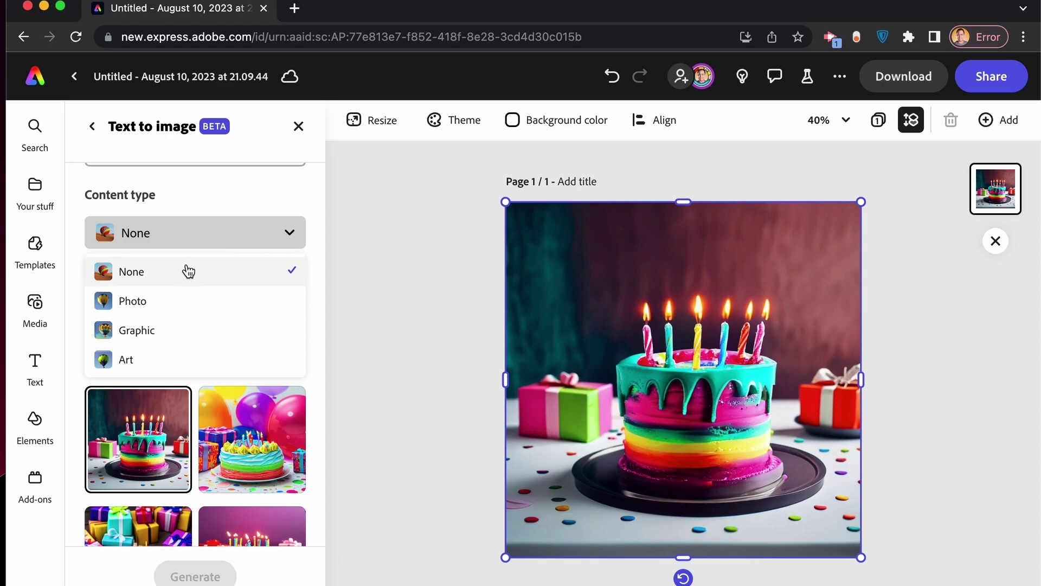
click(174, 301)
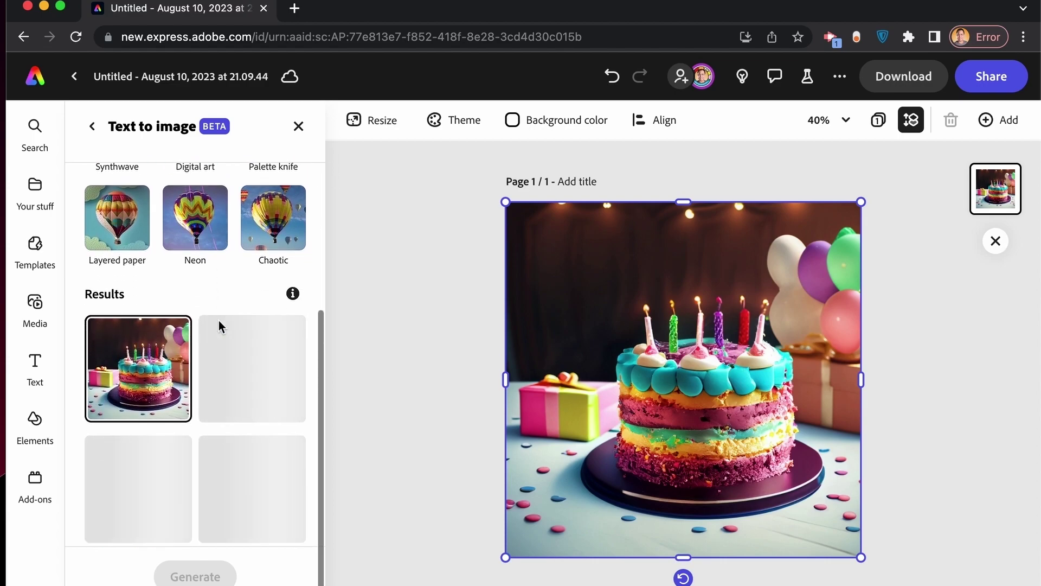
- Add the Product photo and Hyper realistic styles and generate a new cake image
scroll(219, 320, up, 5)
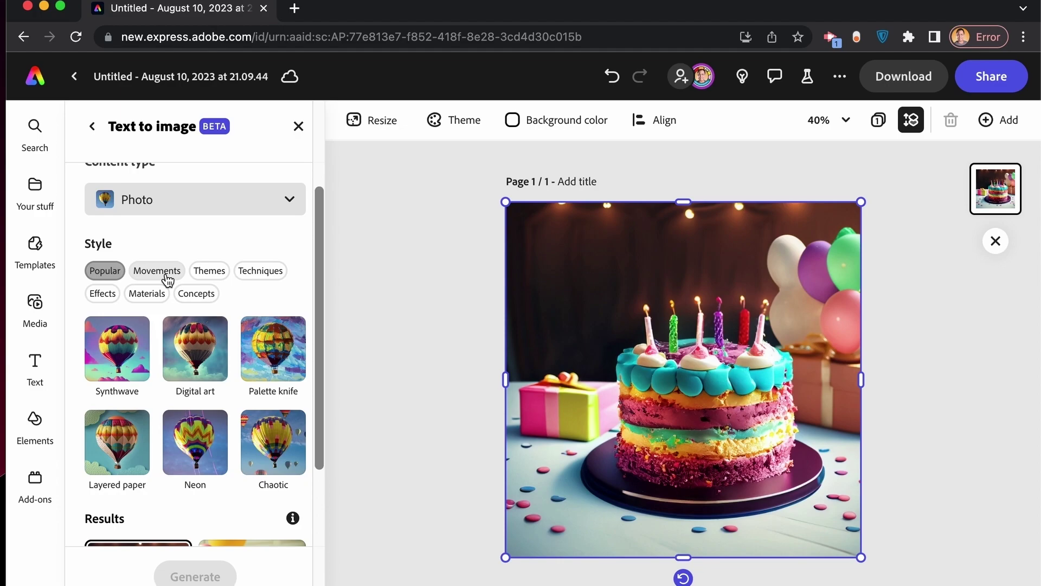
click(206, 280)
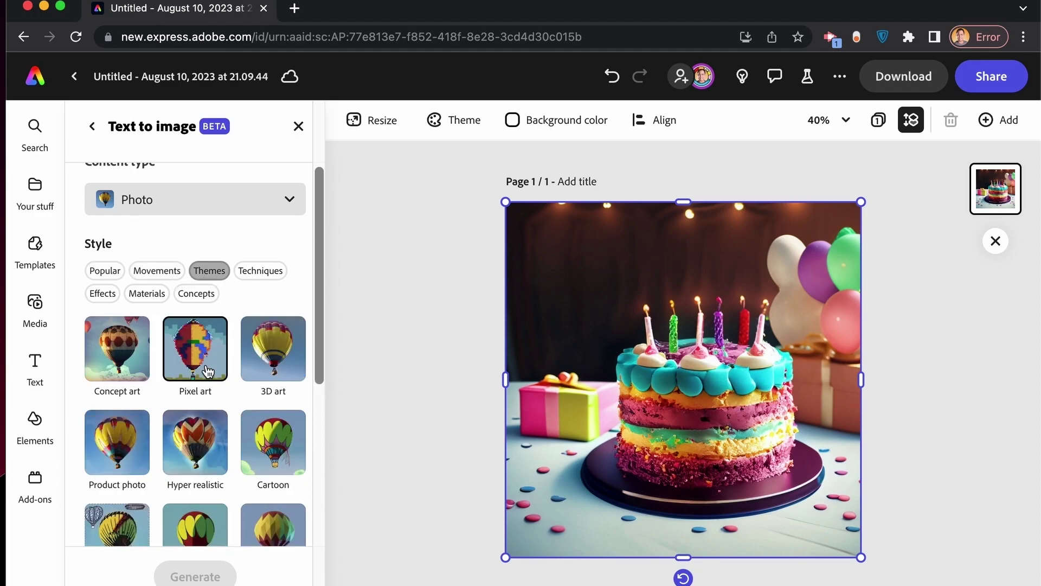
scroll(193, 340, down, 1)
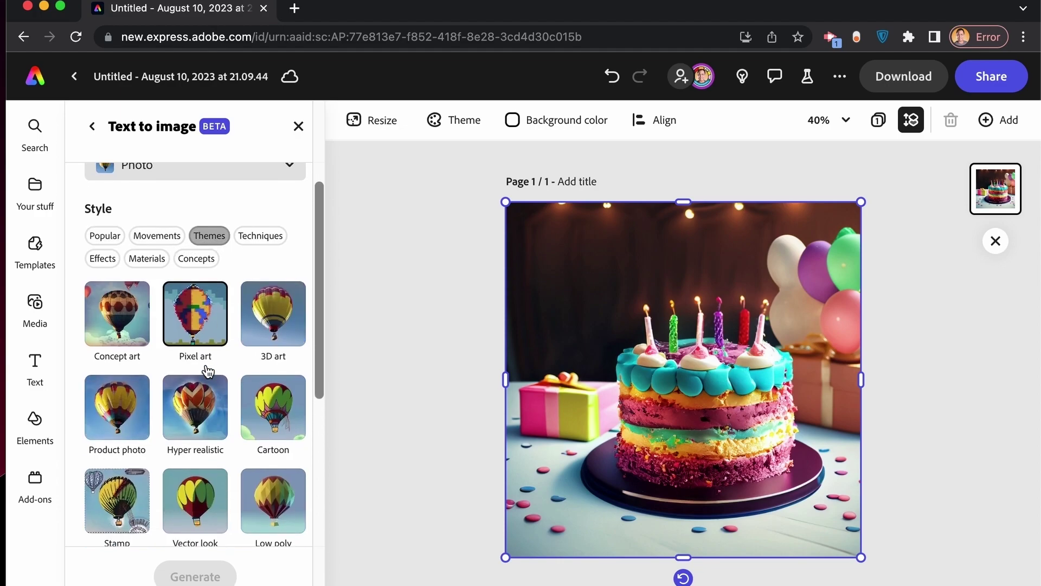
click(125, 406)
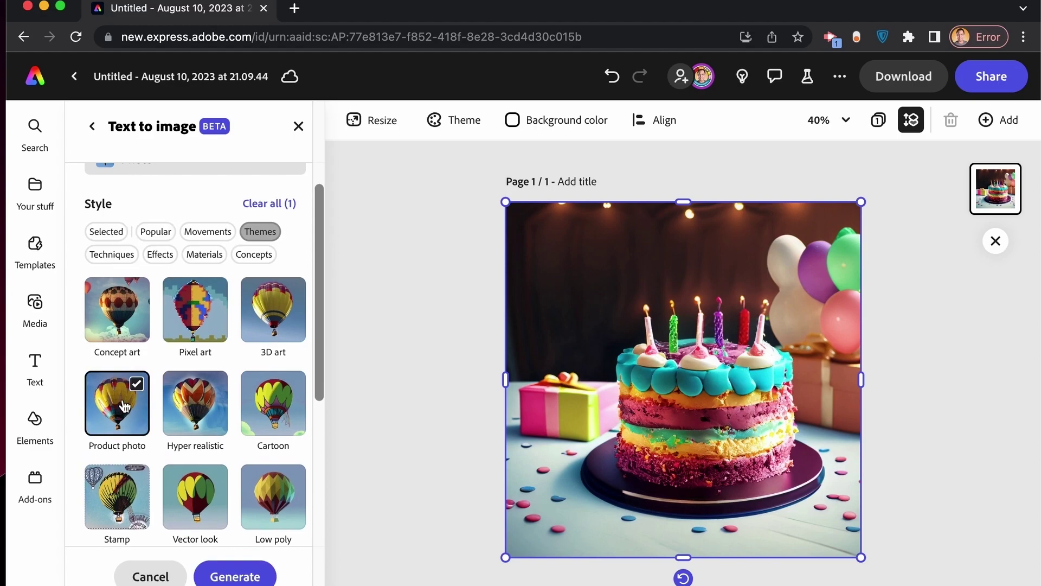
click(208, 416)
scroll(212, 461, down, 3)
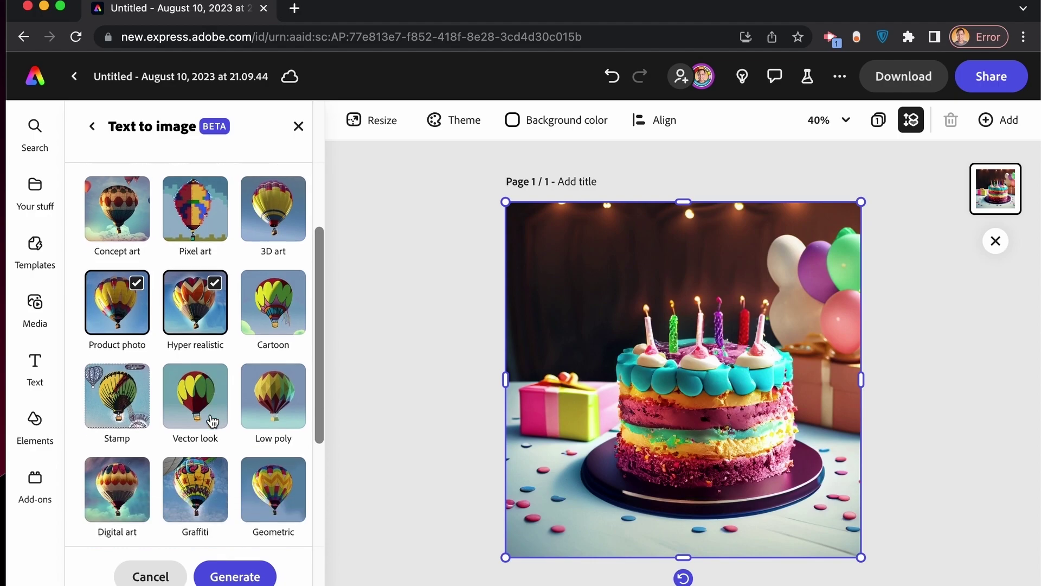
click(233, 577)
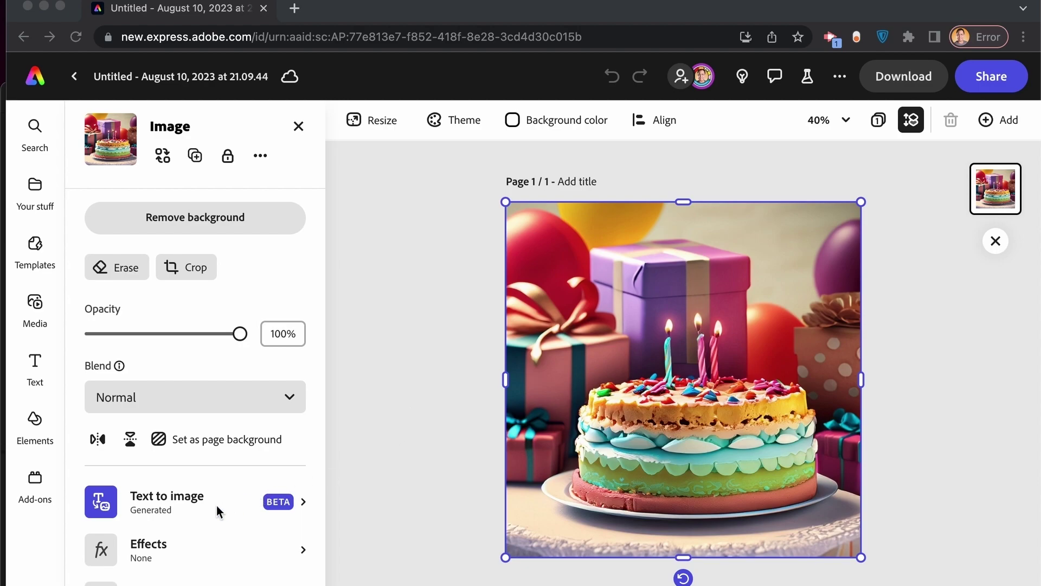
- Swap in the second generated result, a teal-iced layered cake with confetti
click(168, 504)
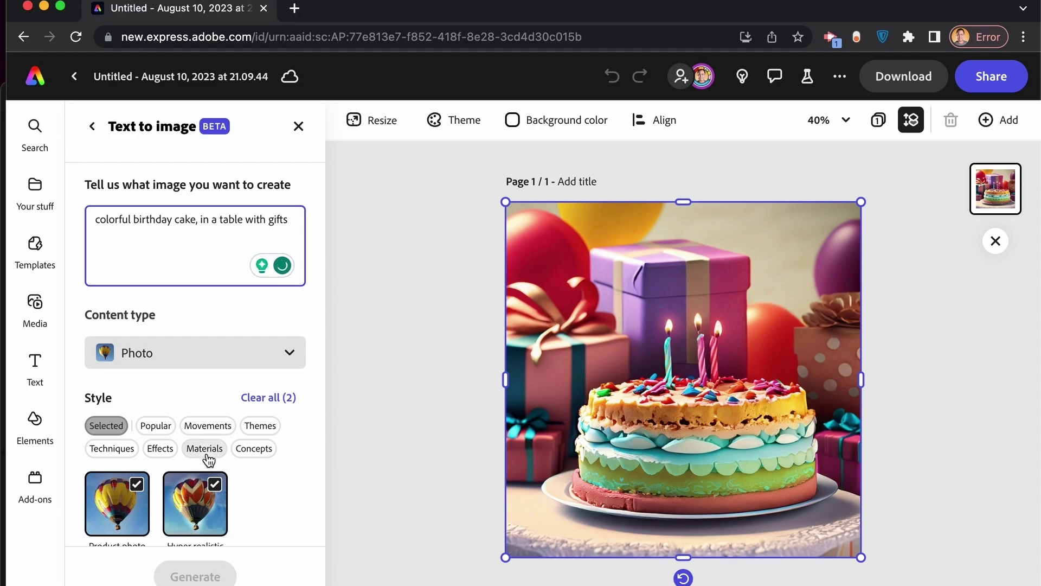
scroll(206, 459, down, 6)
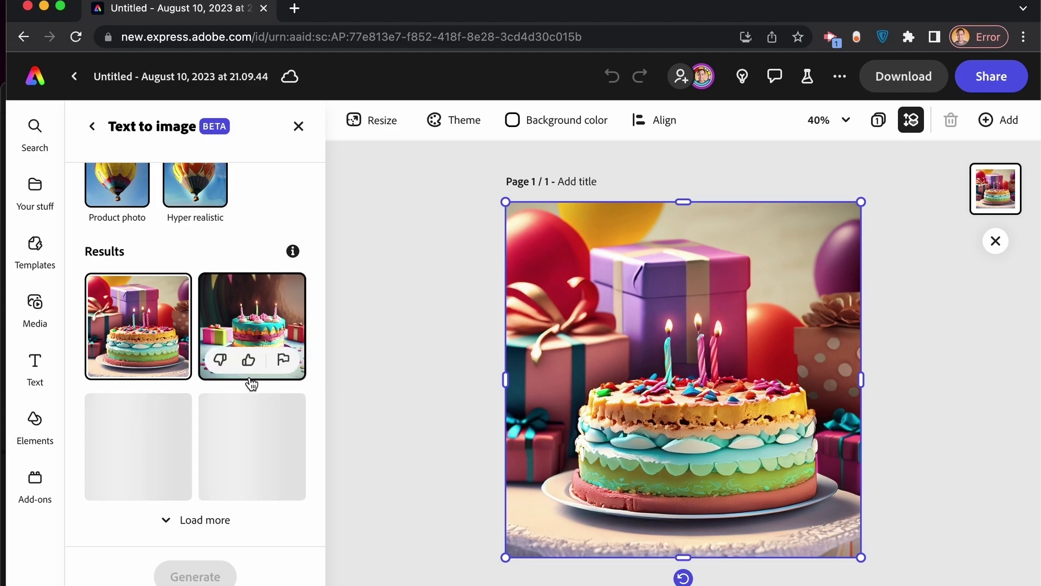
click(249, 324)
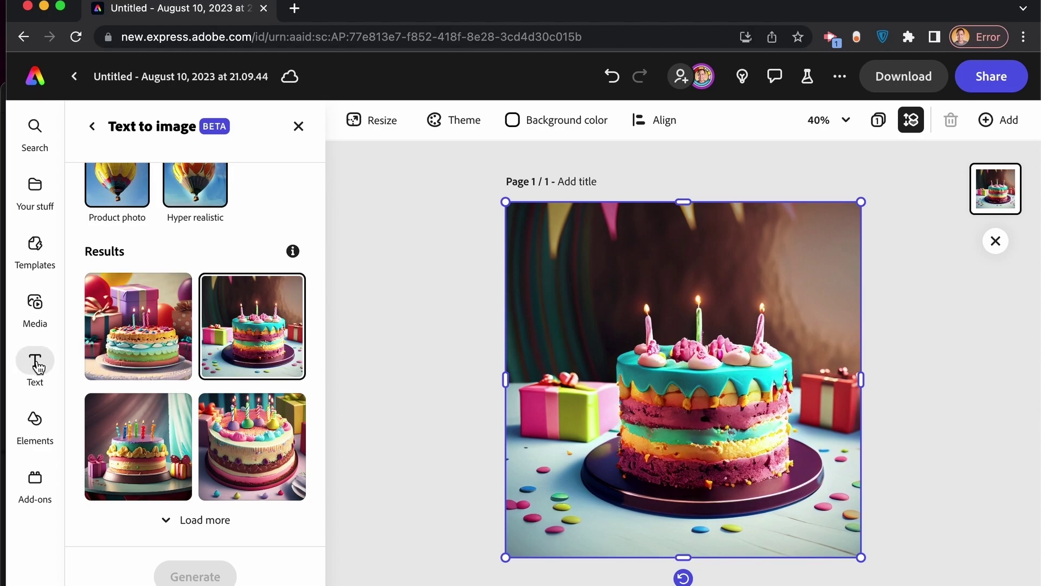
- Add a 'Balloon' text layer with the pink balloon text effect over the cake
mouse_move(38, 368)
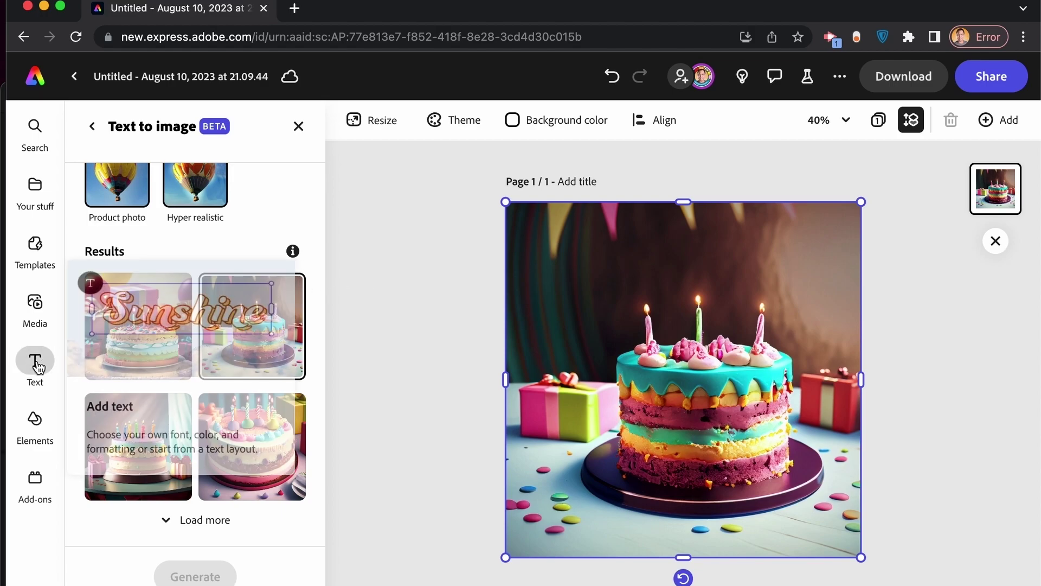
click(38, 367)
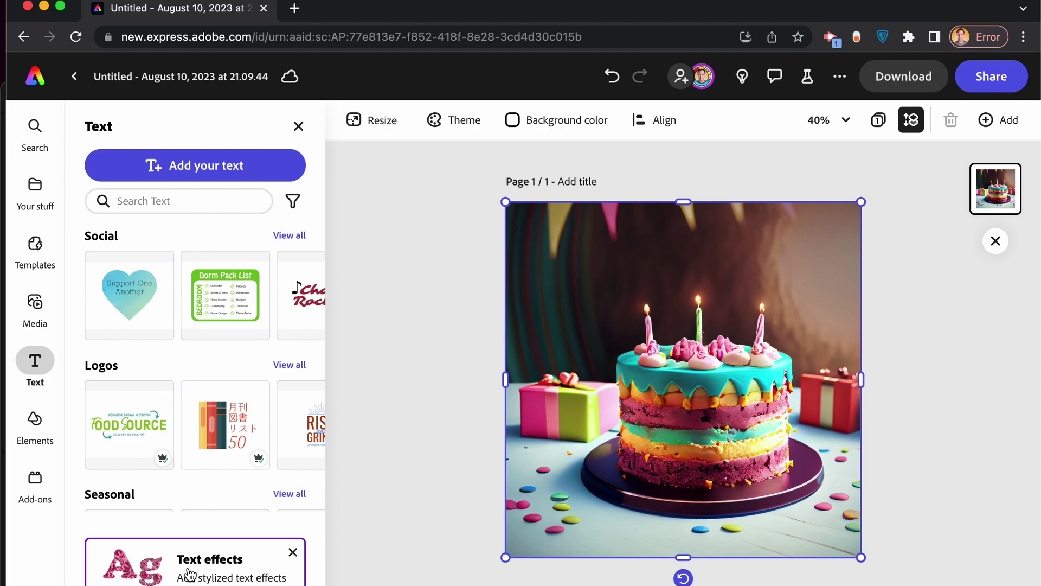
click(188, 574)
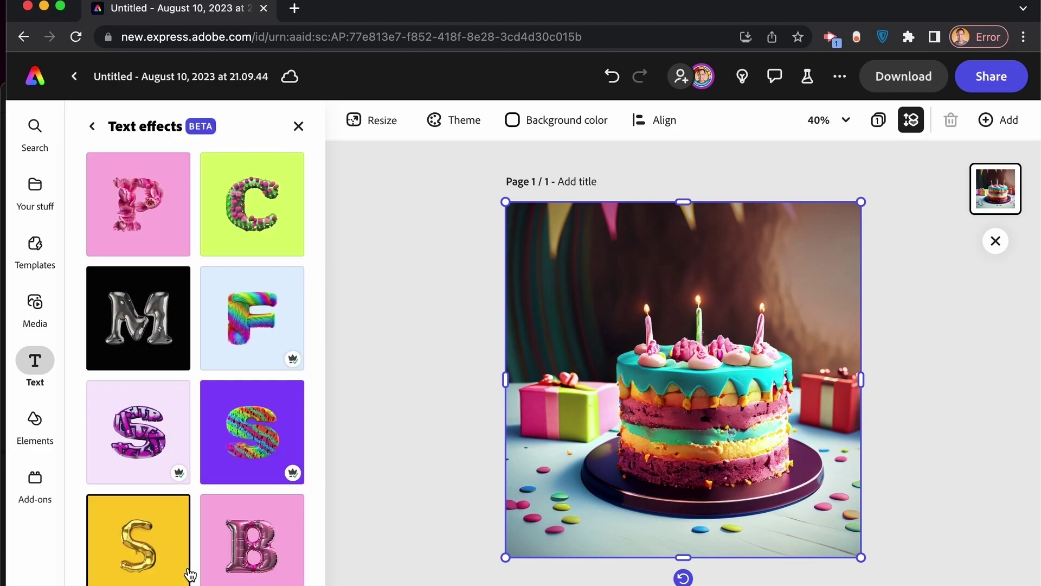
scroll(186, 569, down, 3)
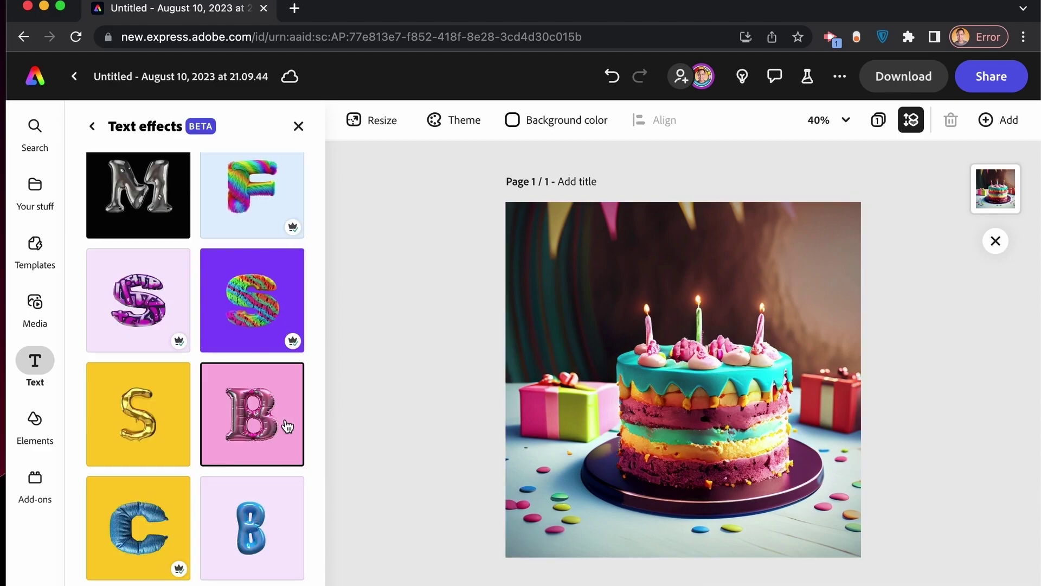
click(271, 430)
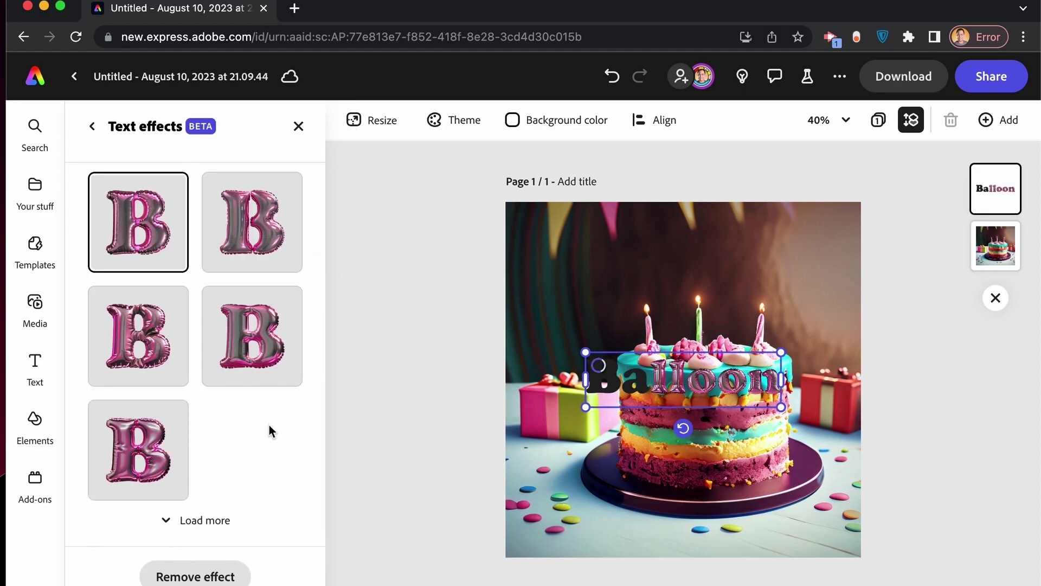
scroll(239, 391, up, 4)
scroll(237, 387, up, 5)
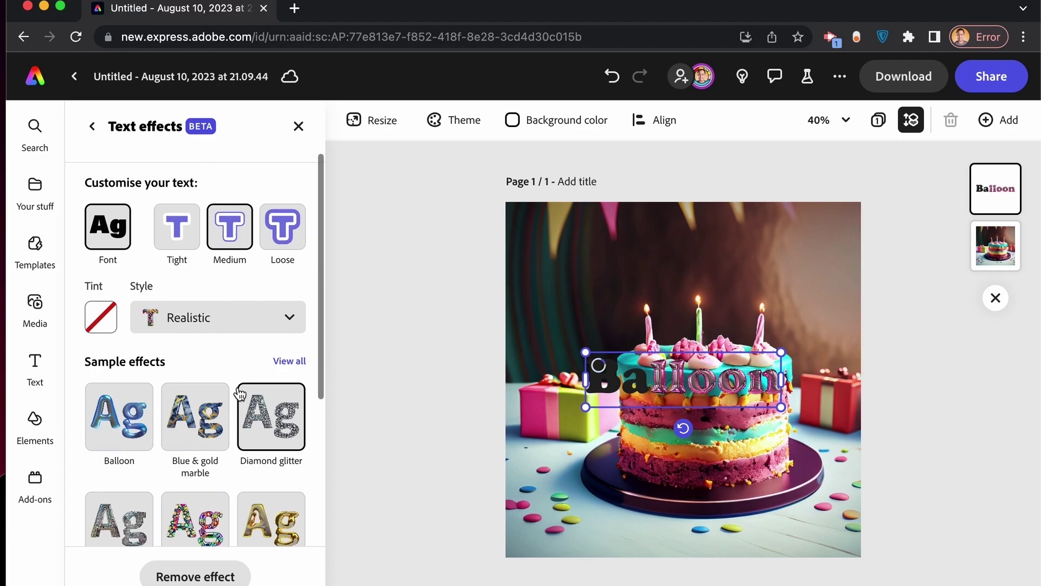
- Change the text to 'Happy Birthday!' and move it to the top of the image
double_click(701, 379)
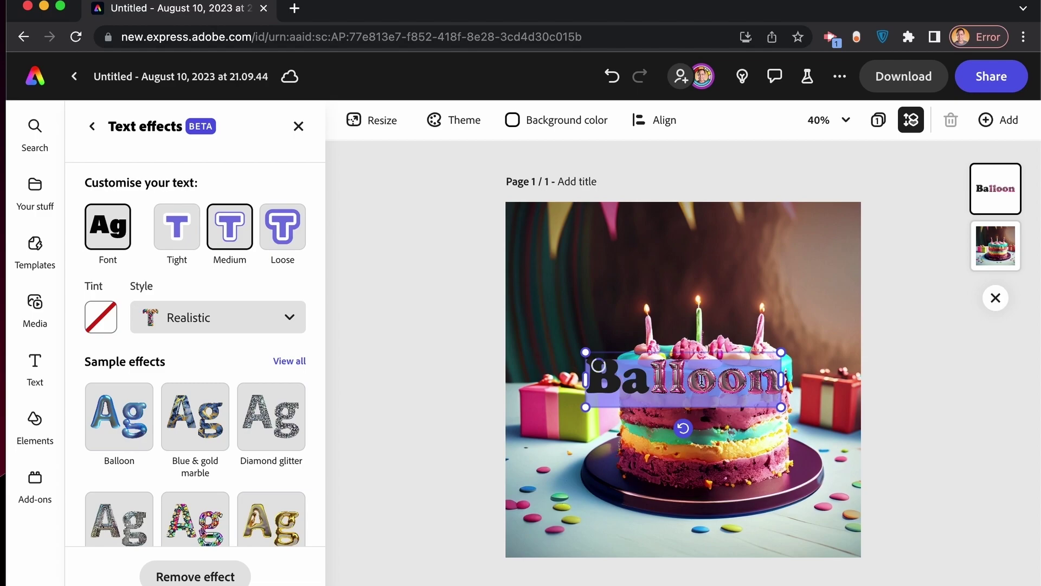
text(Happy Birthday!)
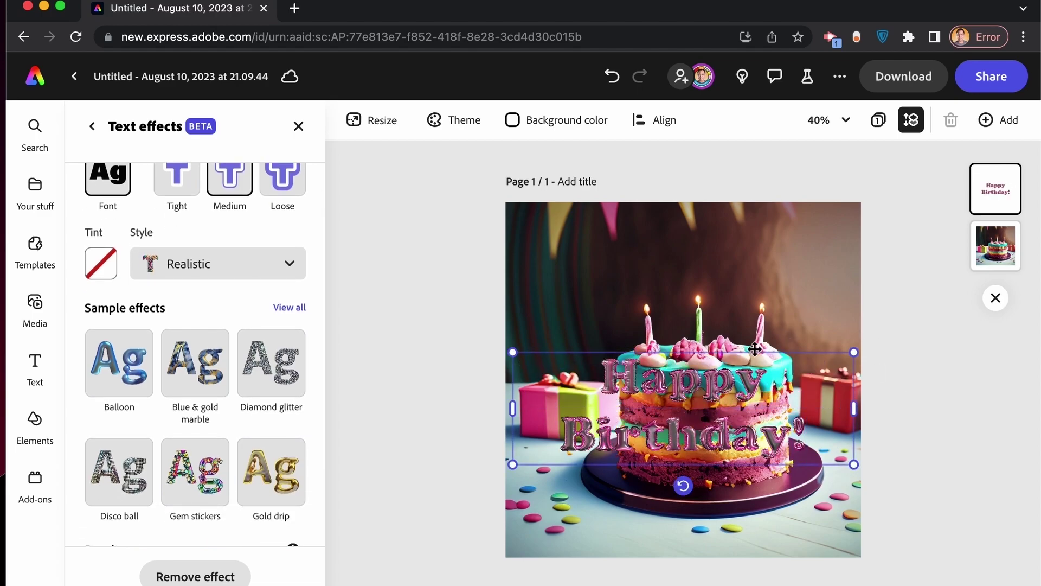
drag(754, 353, 753, 210)
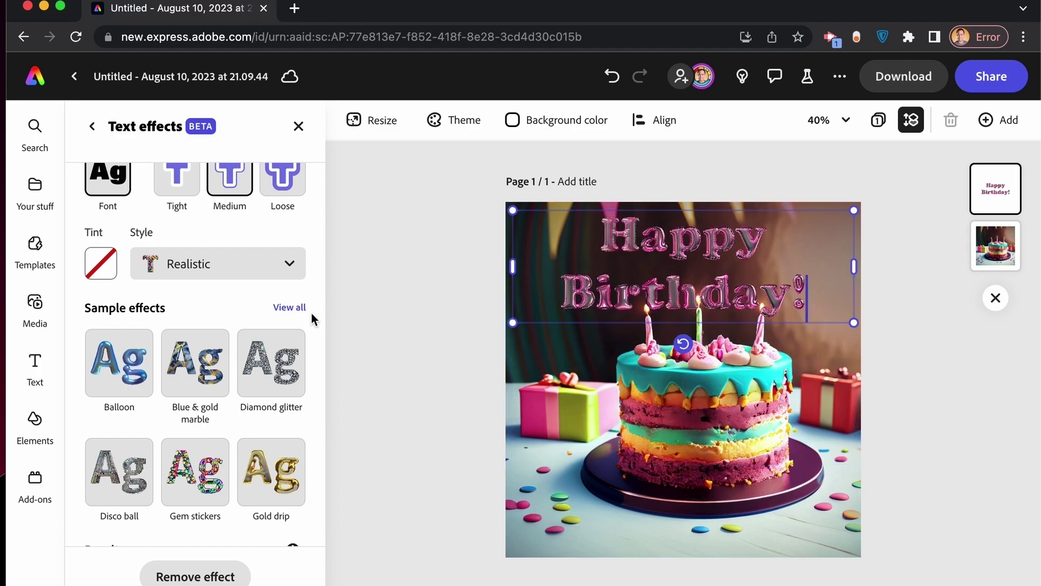
- Set Loose spacing and regenerate the effect with the prompt 'white metallic mylar balloon'
scroll(238, 262, up, 2)
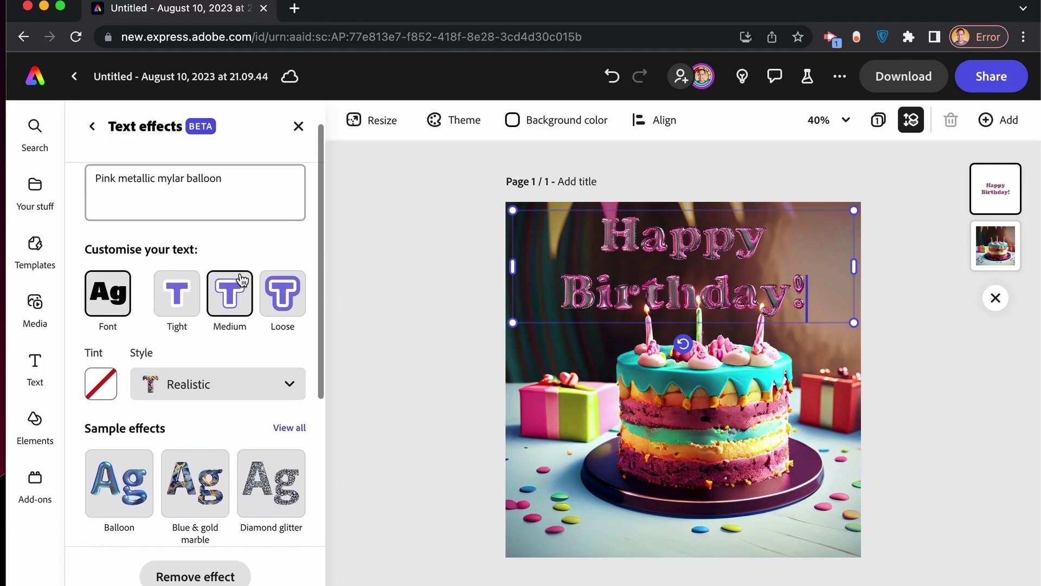
click(282, 304)
drag(116, 178, 80, 183)
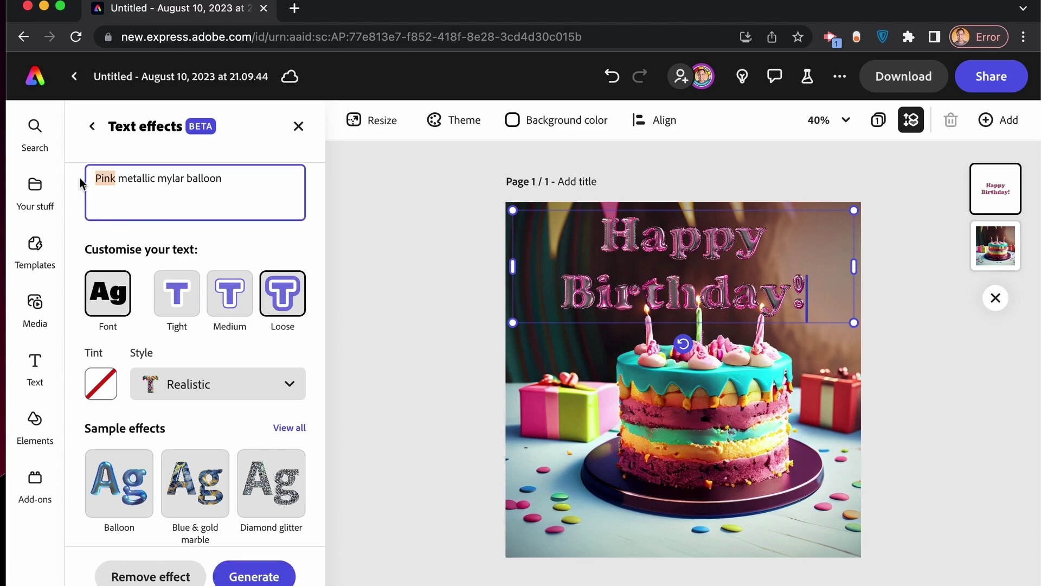
text(white)
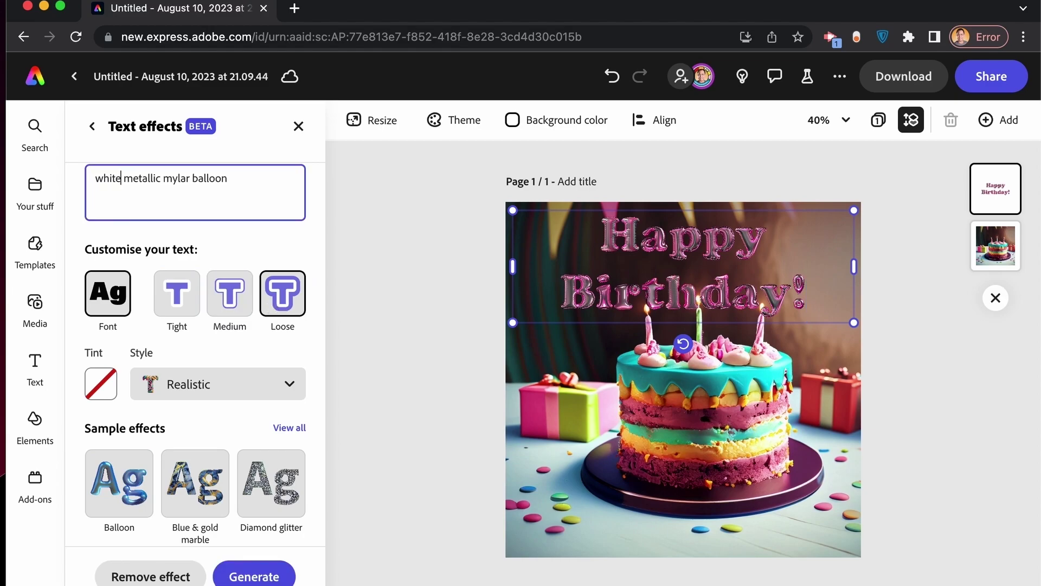
click(253, 576)
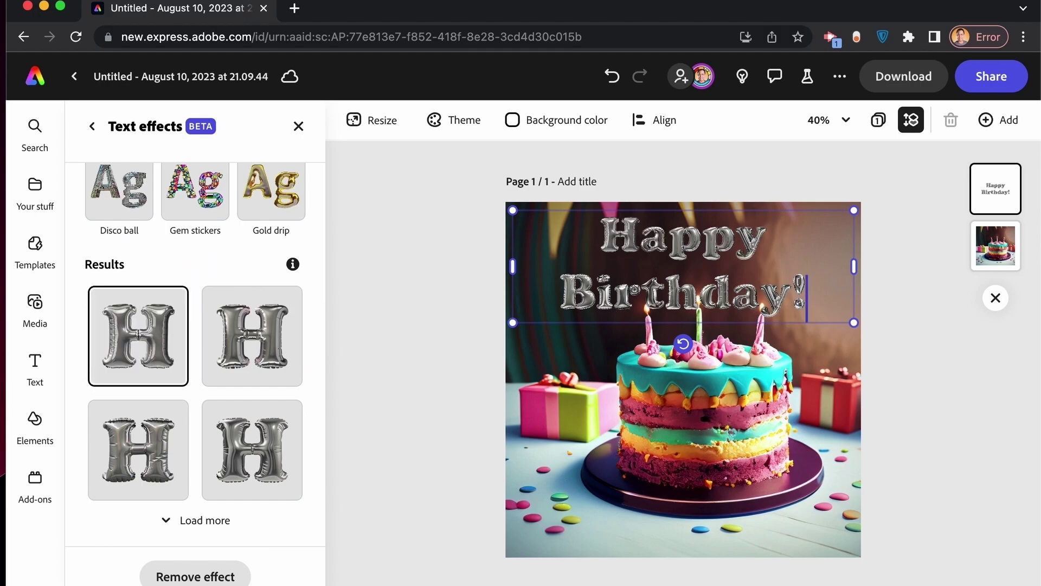
- Apply the second silver balloon variation to 'Happy Birthday!' and browse all sample text effects
mouse_move(300, 252)
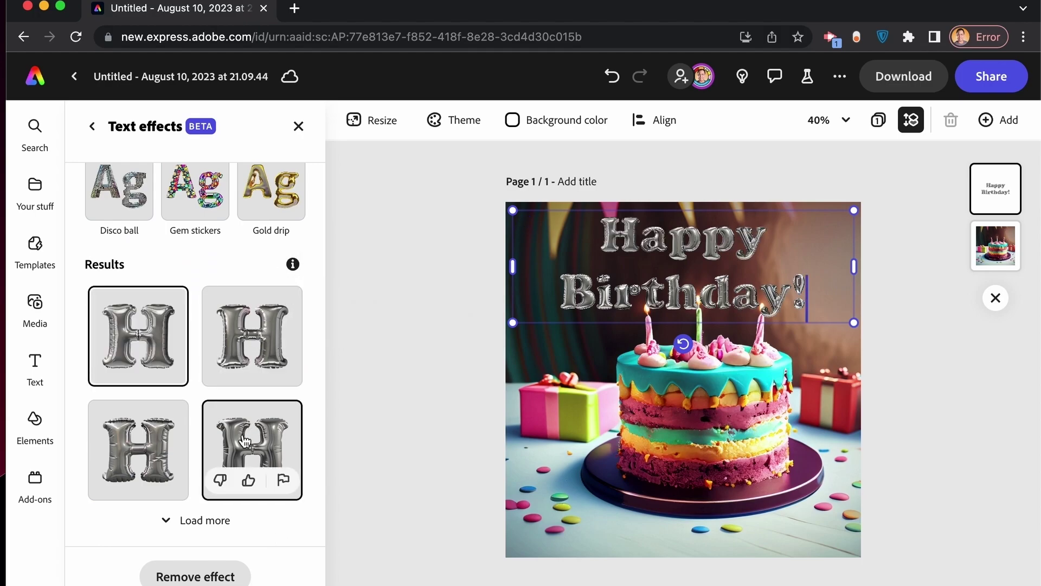
click(248, 343)
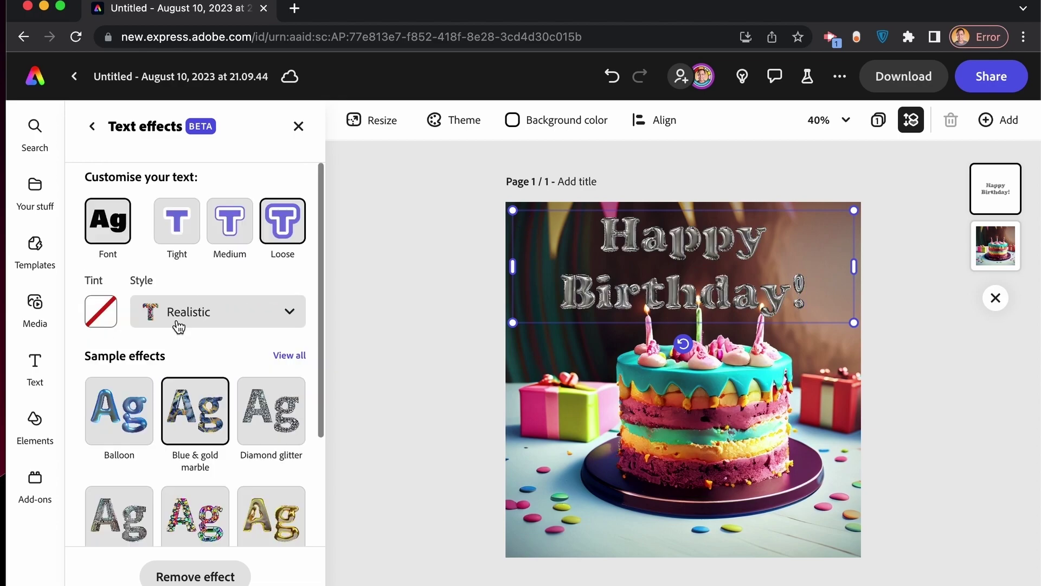
scroll(179, 327, down, 1)
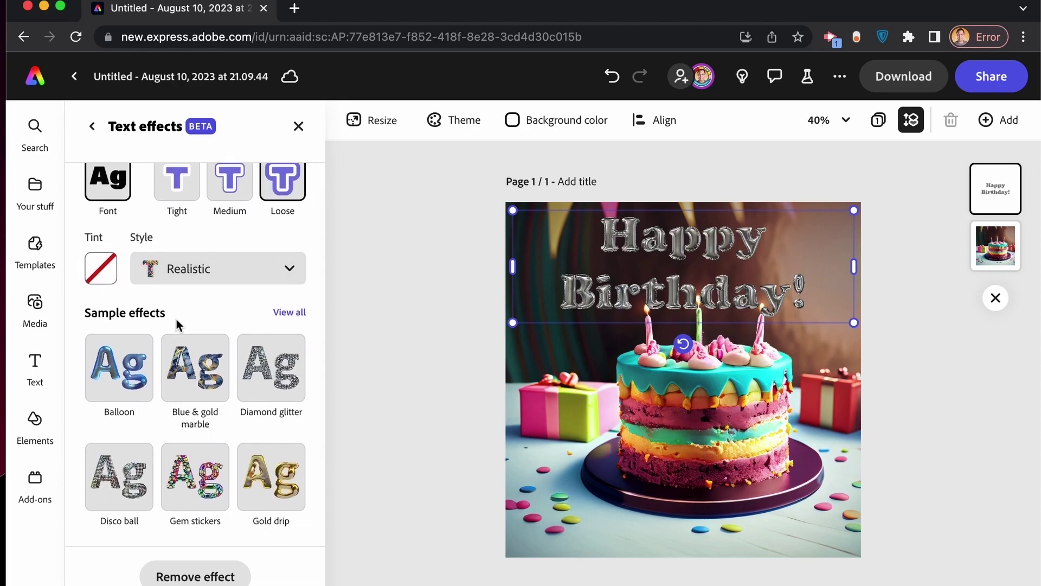
click(289, 313)
scroll(290, 320, down, 15)
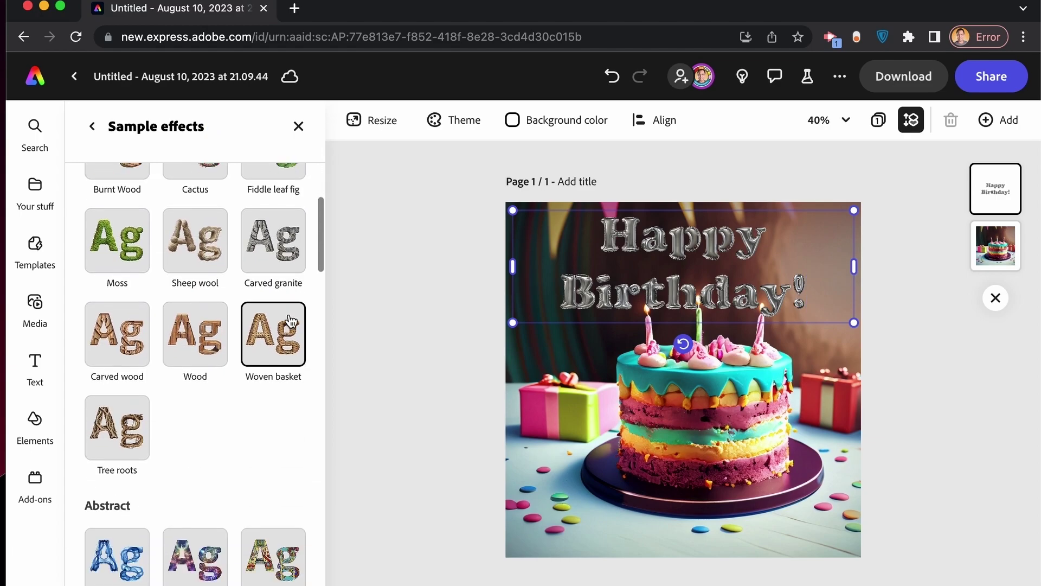
scroll(290, 320, down, 15)
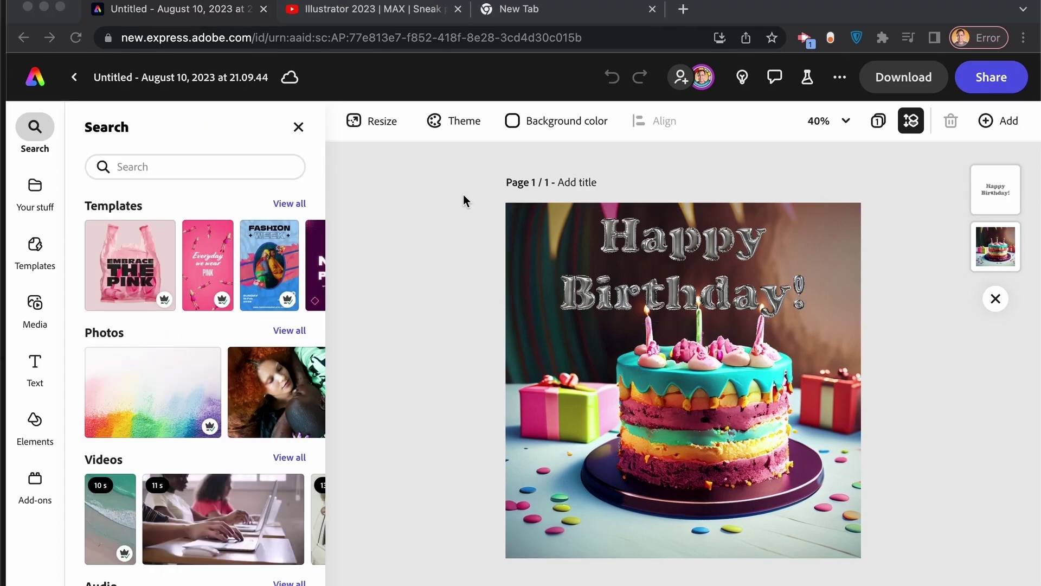